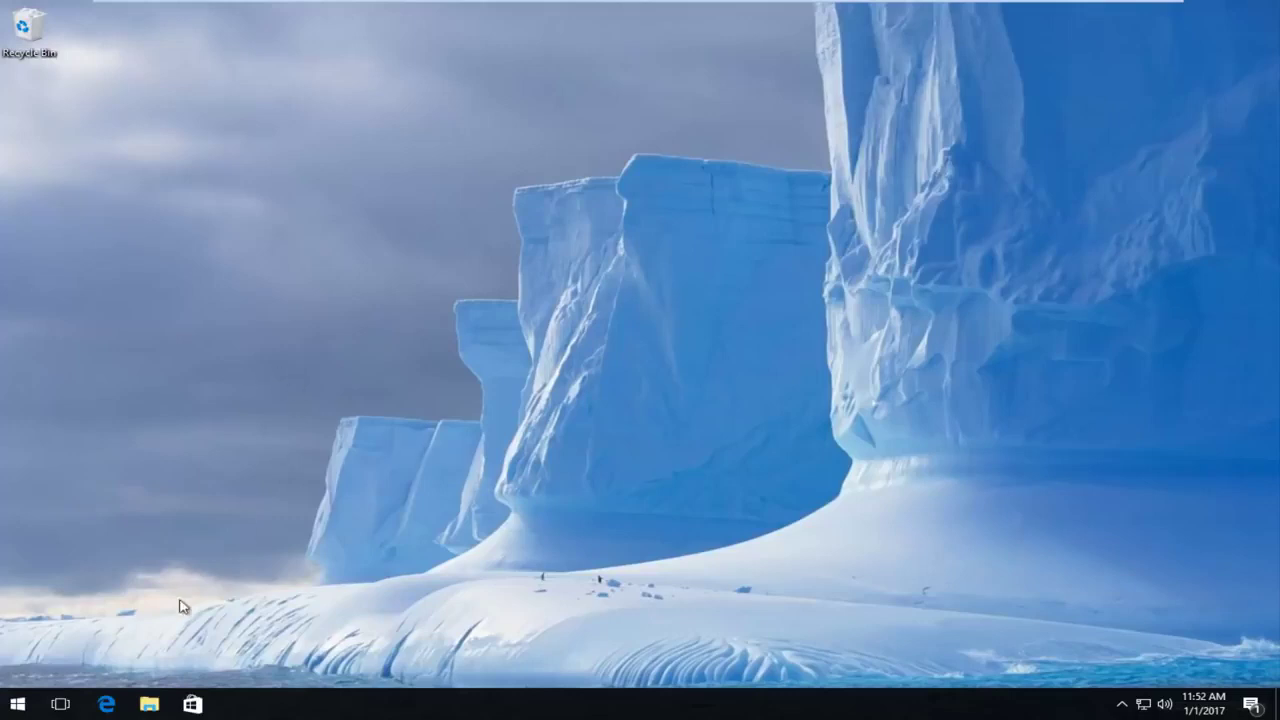
- Search the Start menu for 'chrome' and launch Google Chrome from the results
left_click(18, 704)
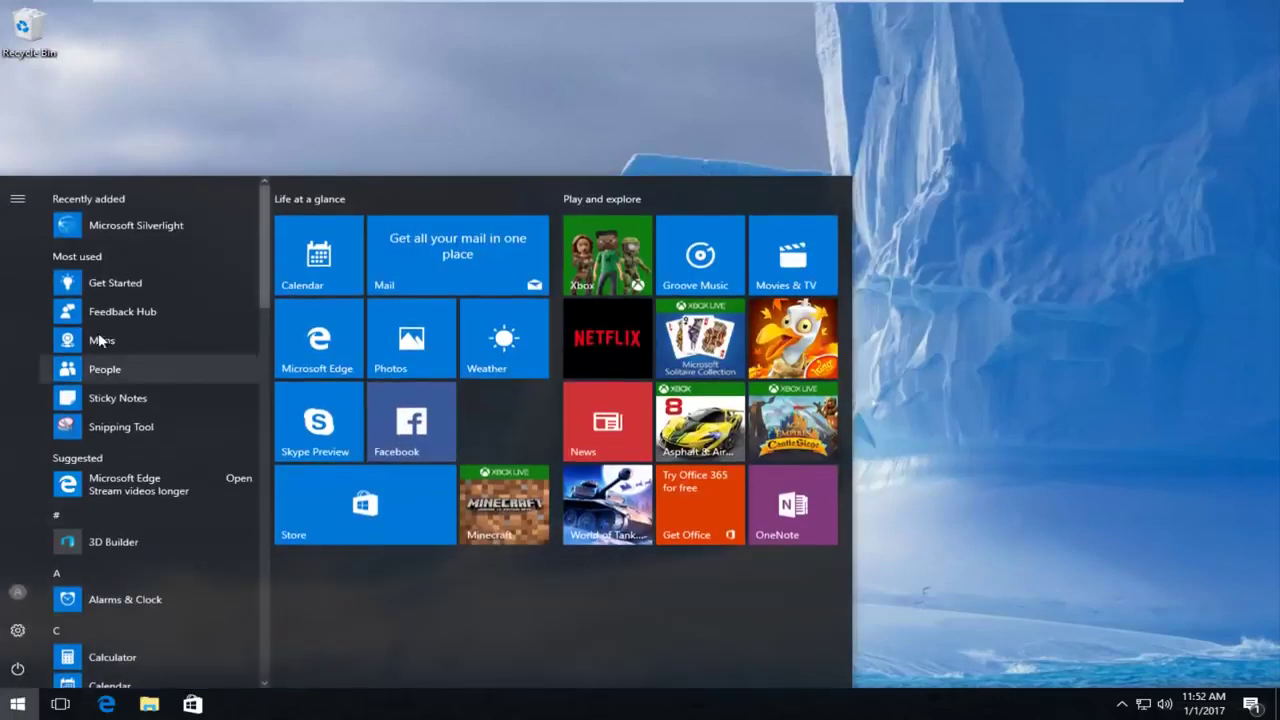
left_click(103, 600)
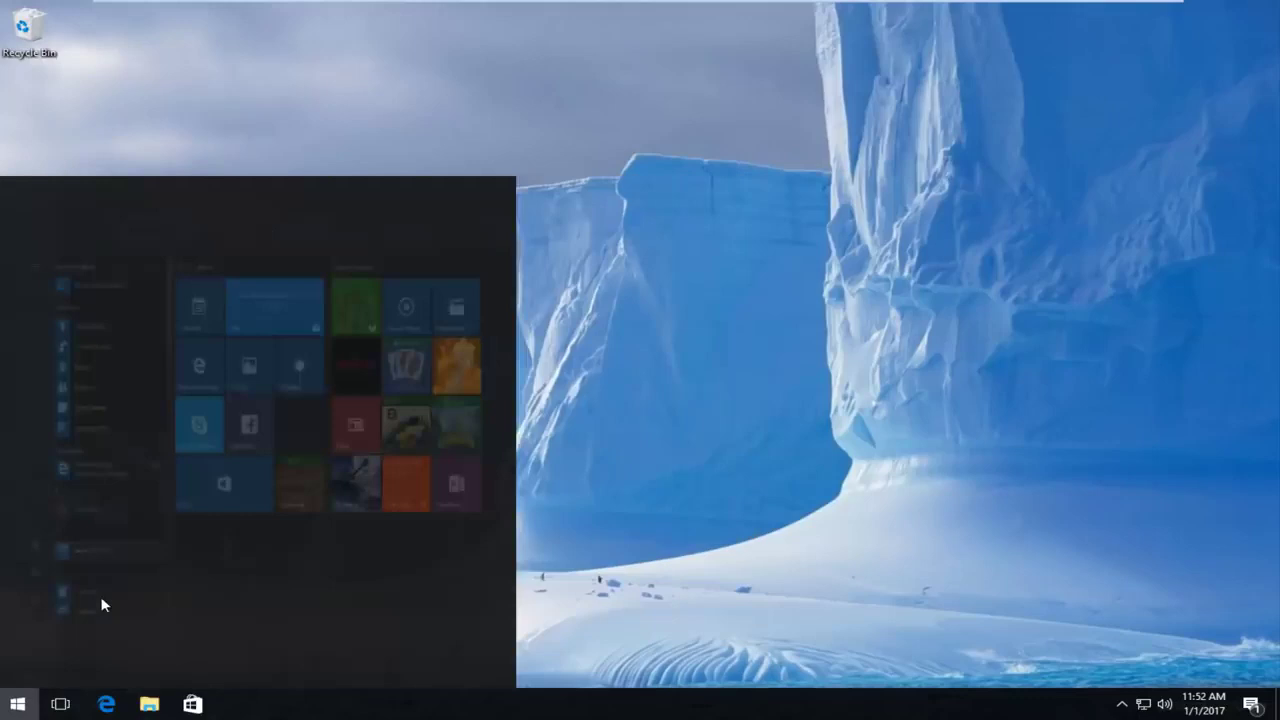
type("chrome")
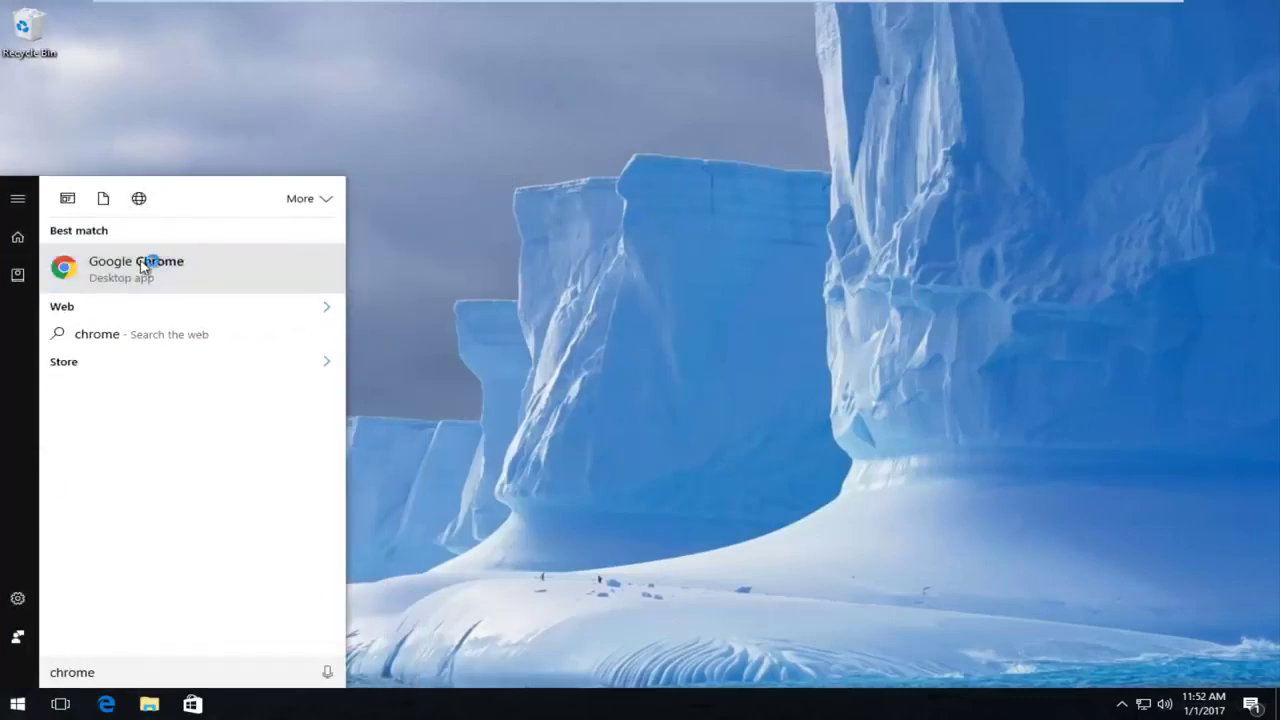
left_click(141, 264)
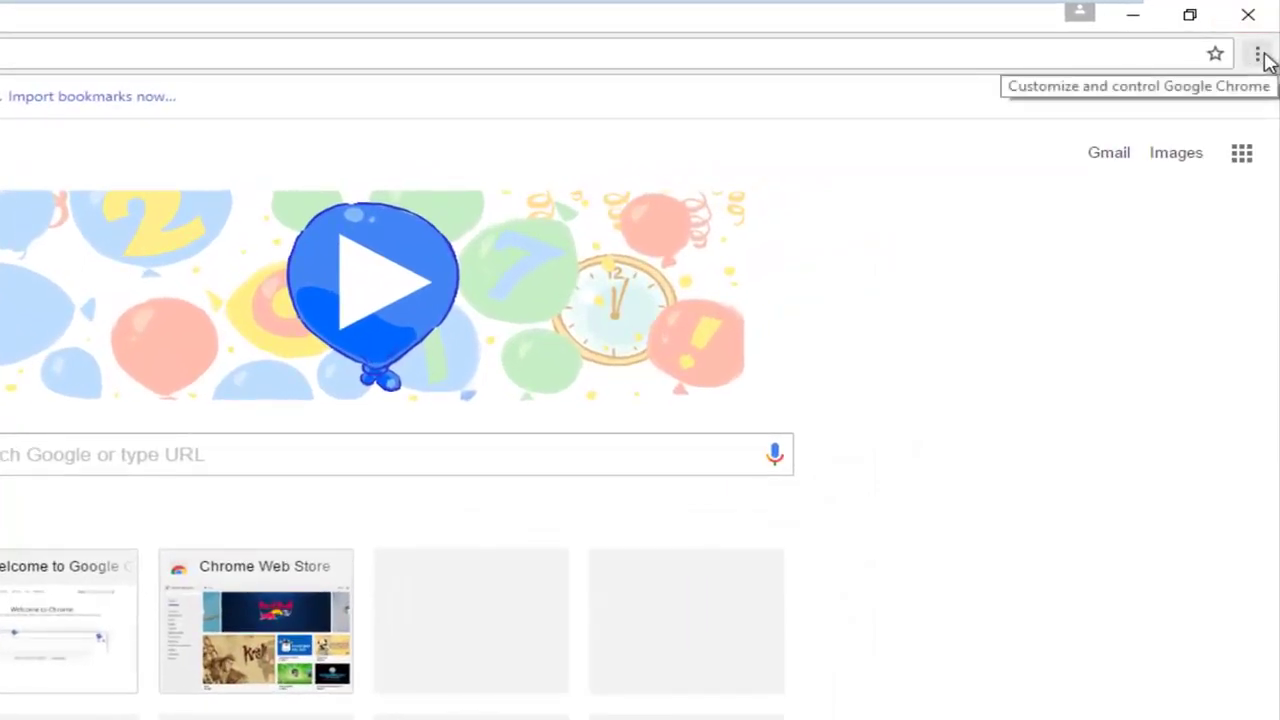
- Open Clear browsing data from Chrome's three-dot menu under More tools
left_click(1259, 55)
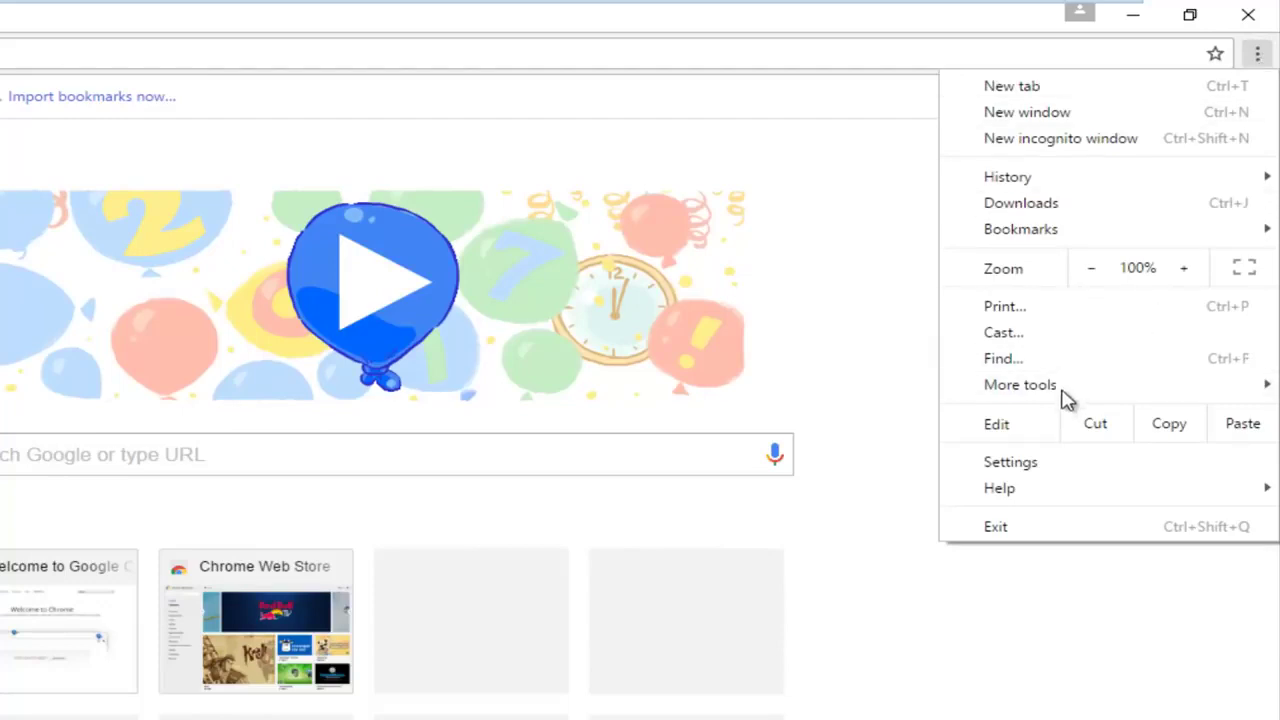
mouse_move(1020, 384)
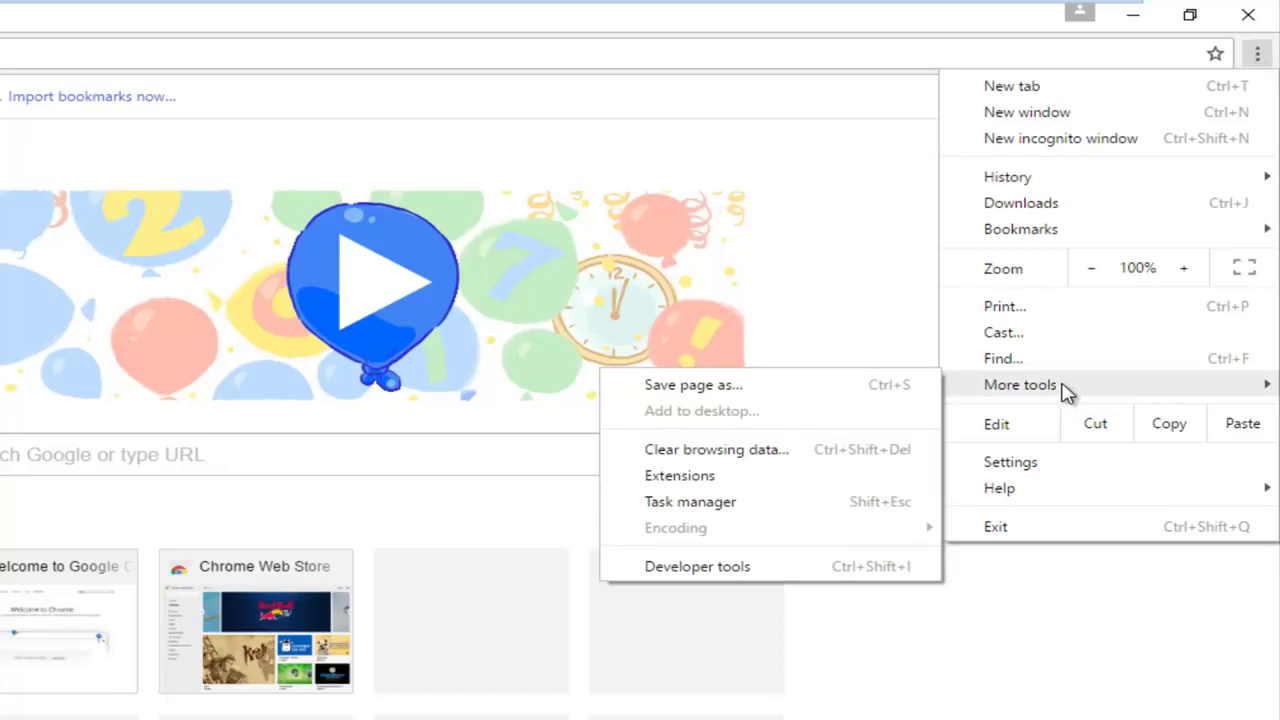
left_click(701, 452)
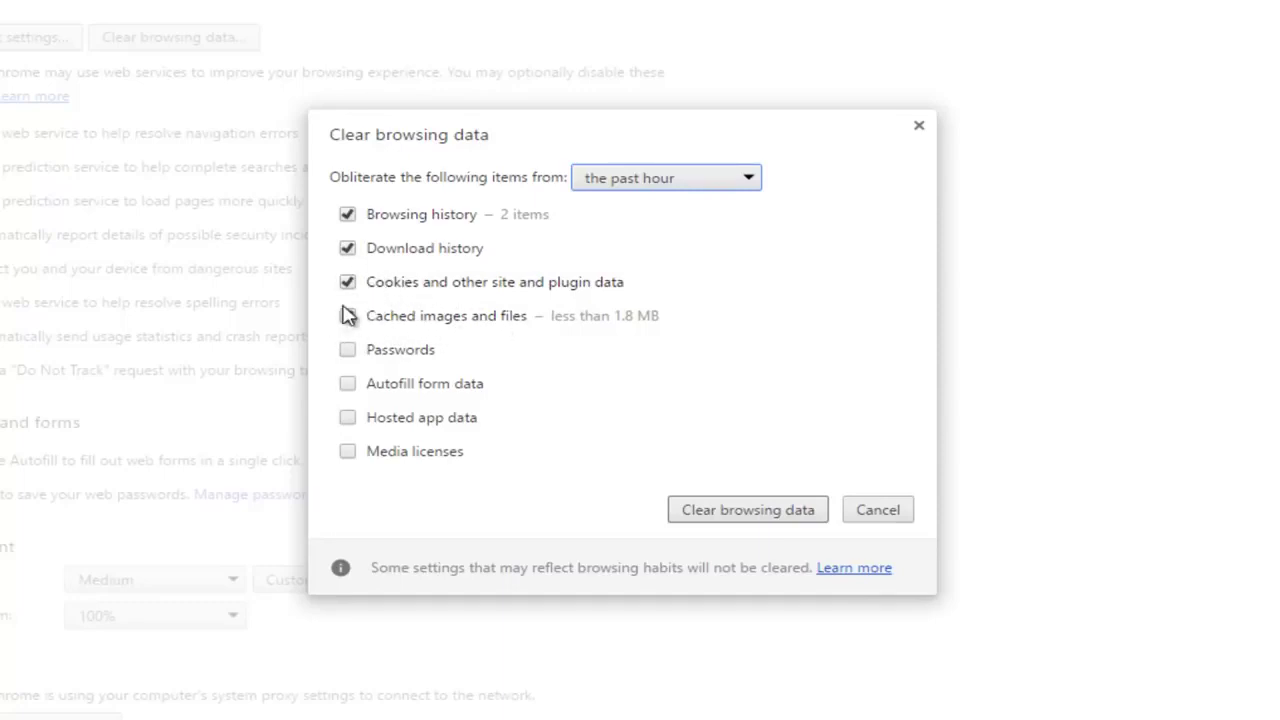
- Clear only cookies and cached images and files for 'the beginning of time', keeping both histories
left_click(364, 249)
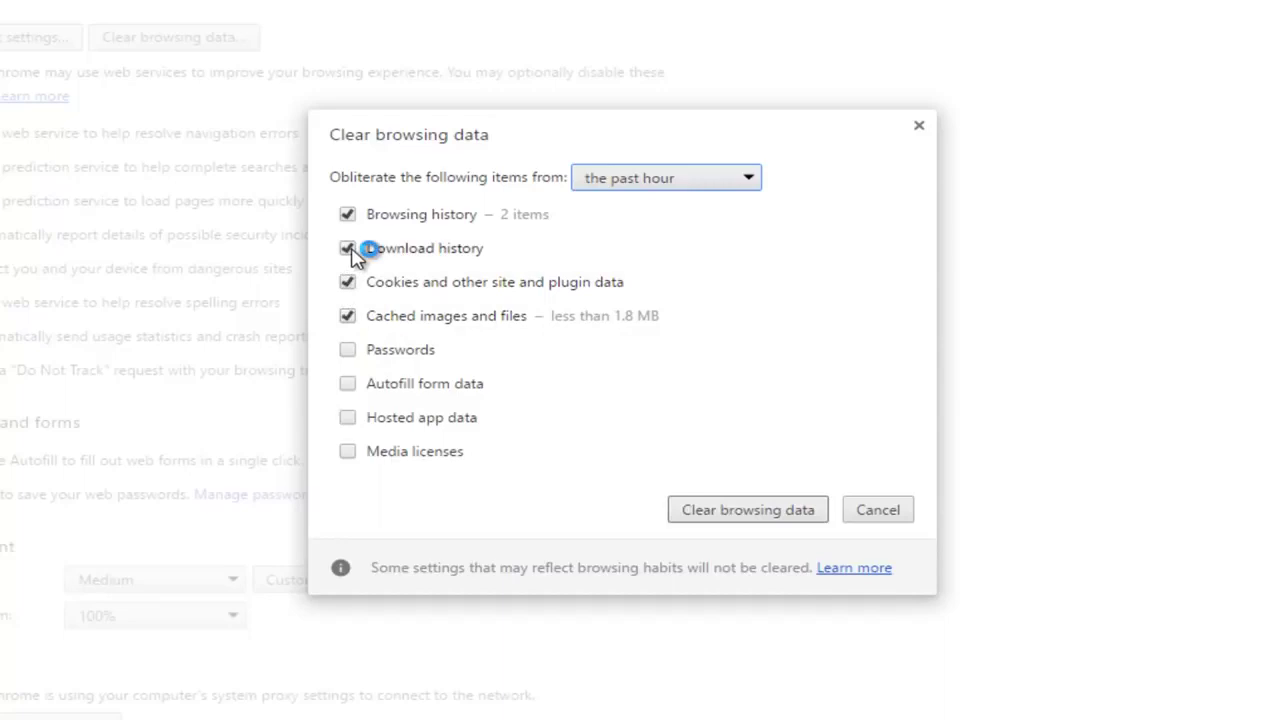
left_click(355, 214)
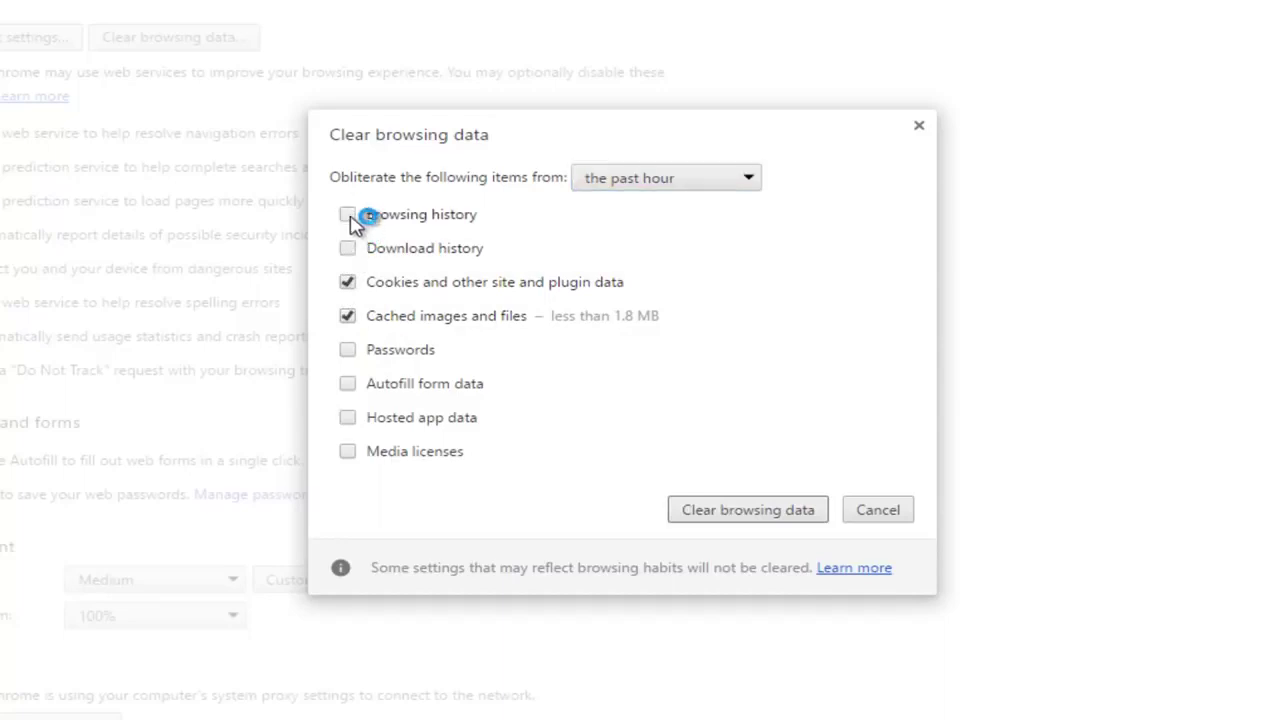
left_click(352, 250)
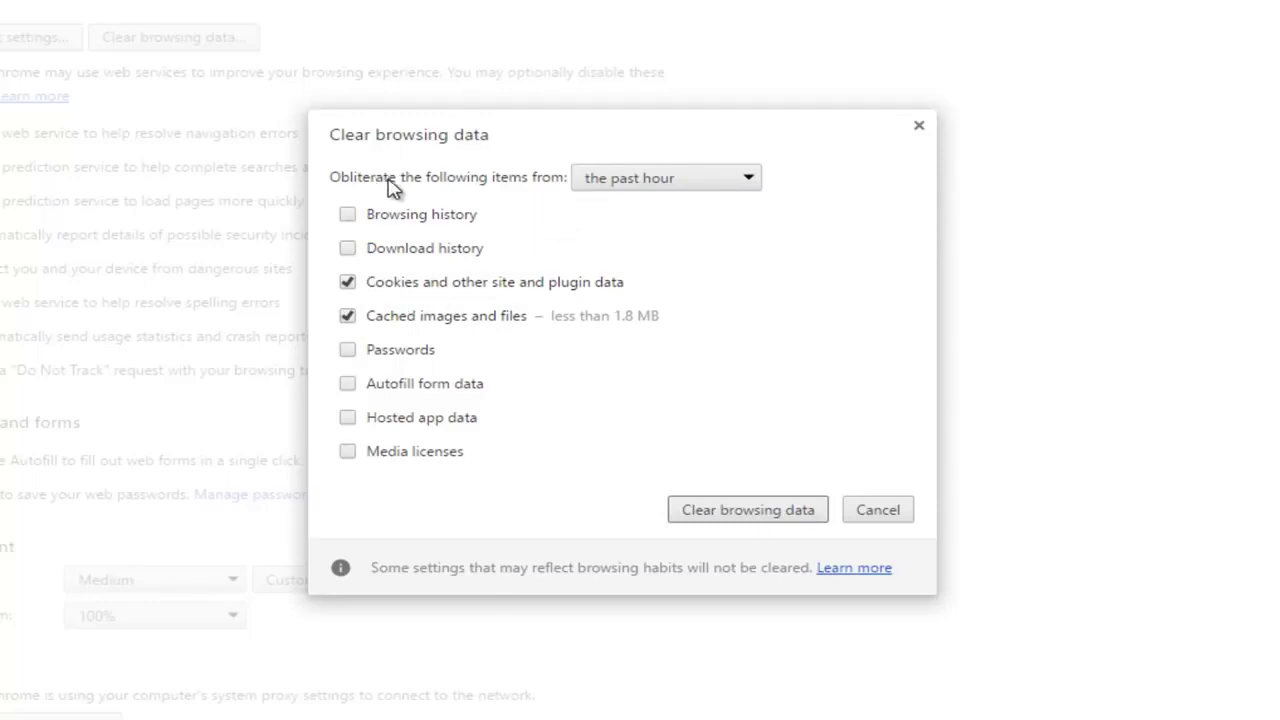
left_click(724, 180)
left_click(640, 279)
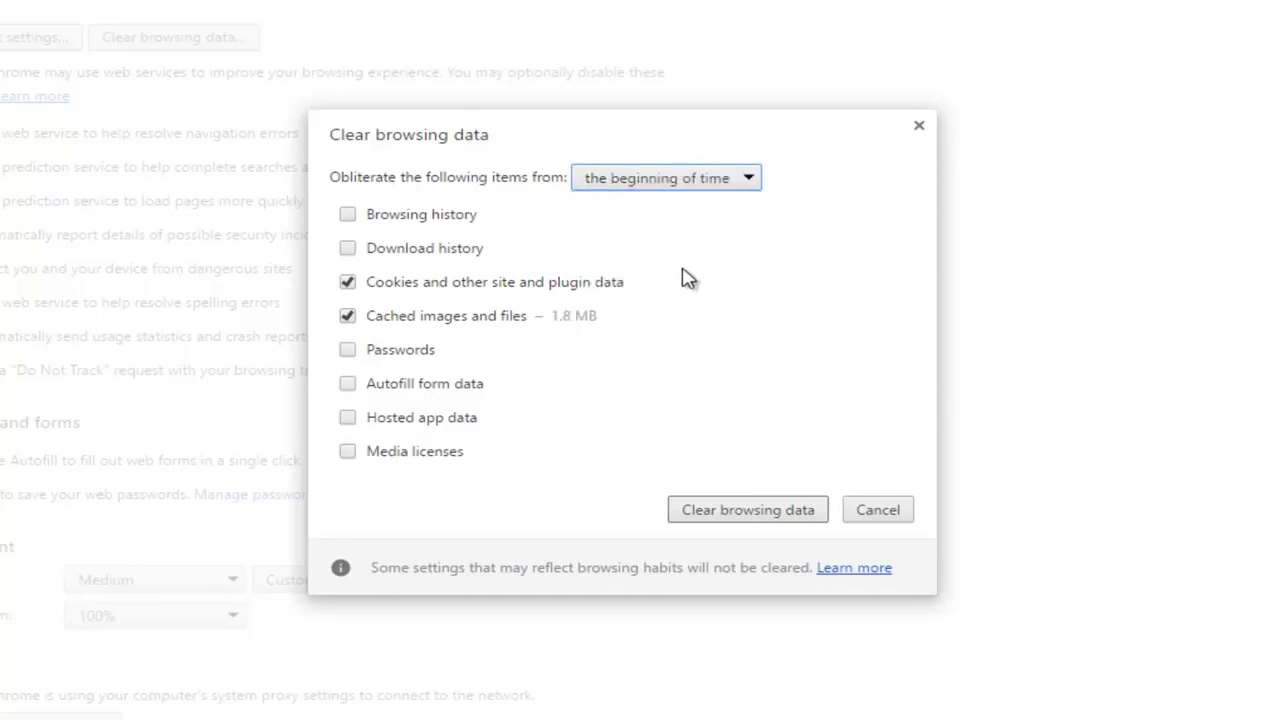
left_click(748, 512)
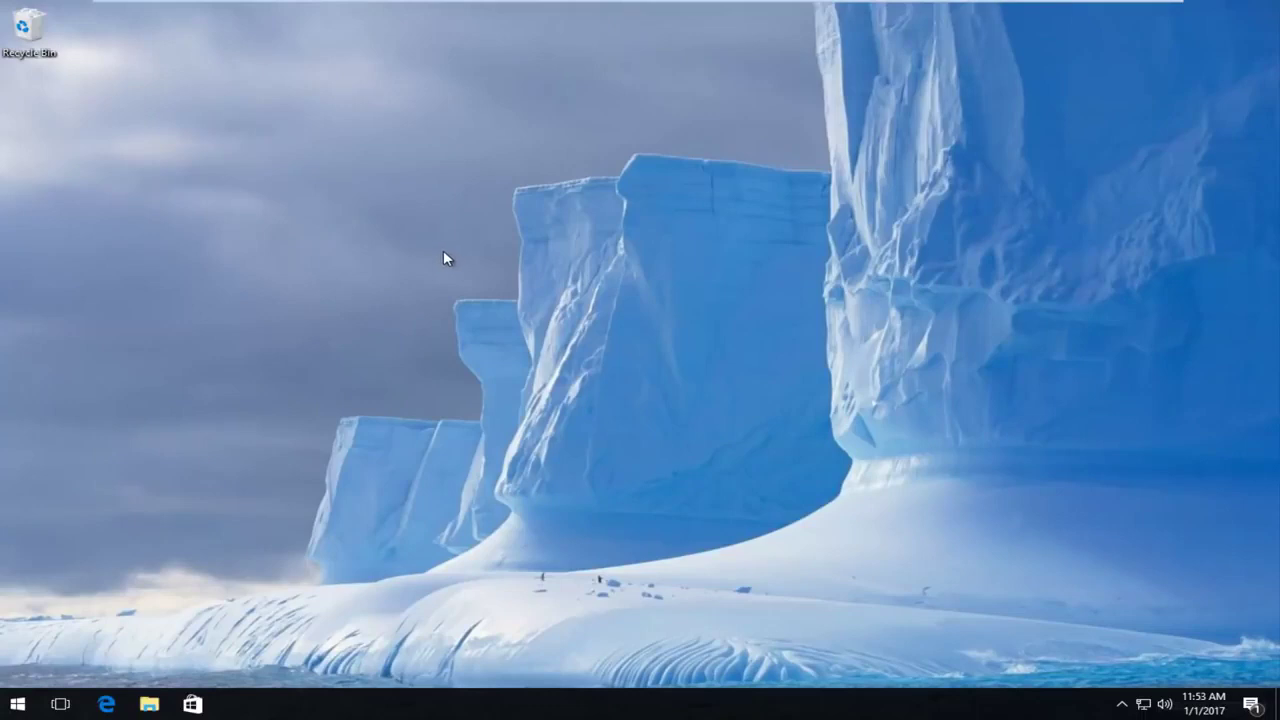
- Launch Command Prompt (Admin) from the Start right-click menu, approving the UAC prompt
right_click(12, 706)
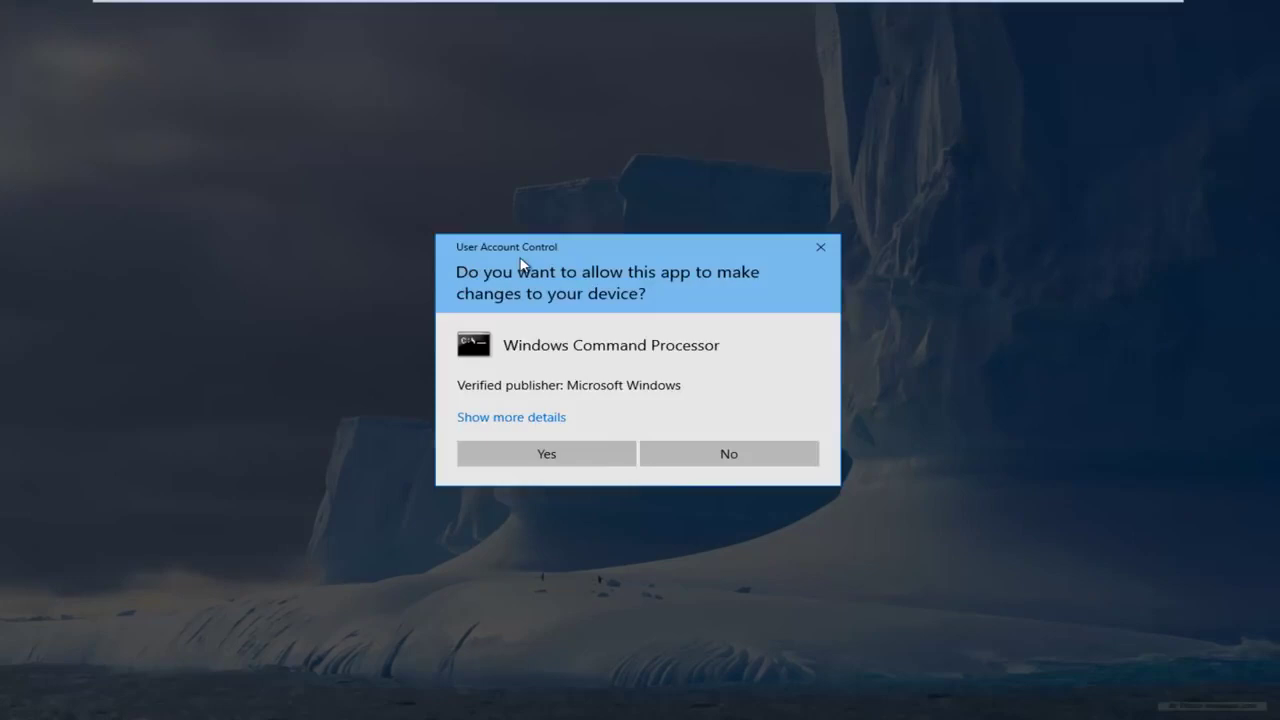
left_click(528, 455)
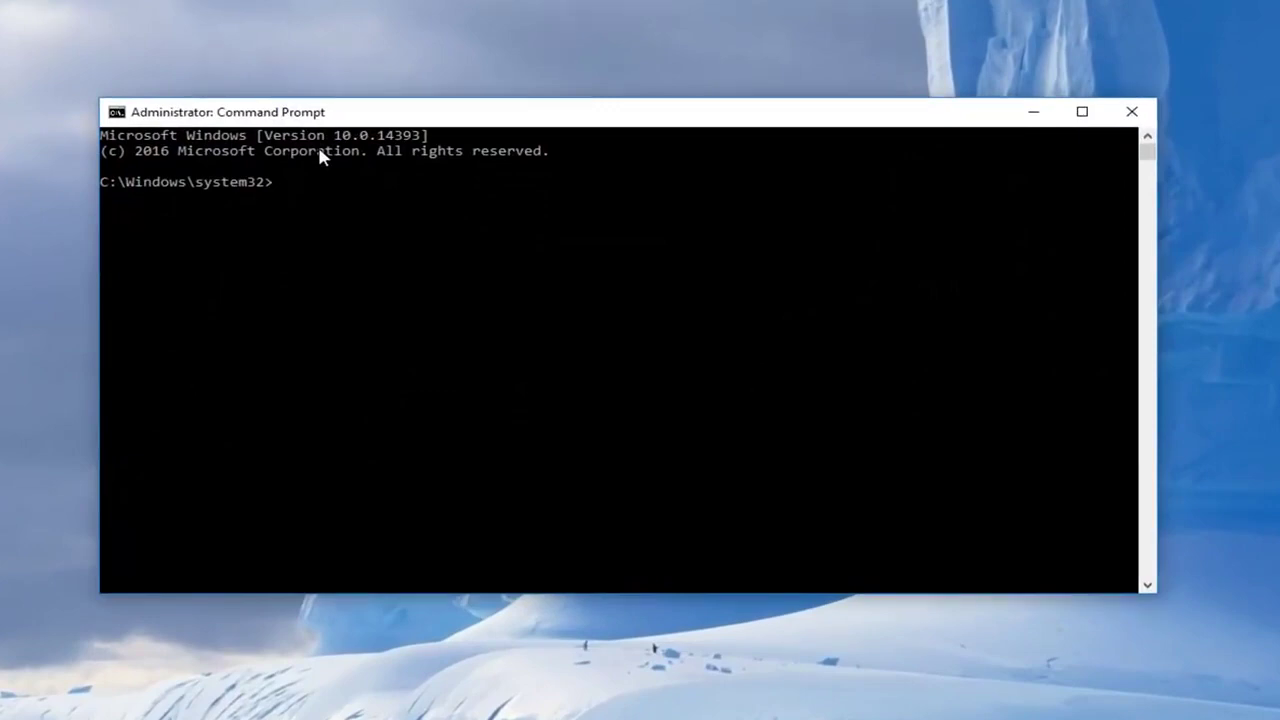
- Run ipconfig /release, ipconfig /all and ipconfig /flushdns in sequence
type("ipco")
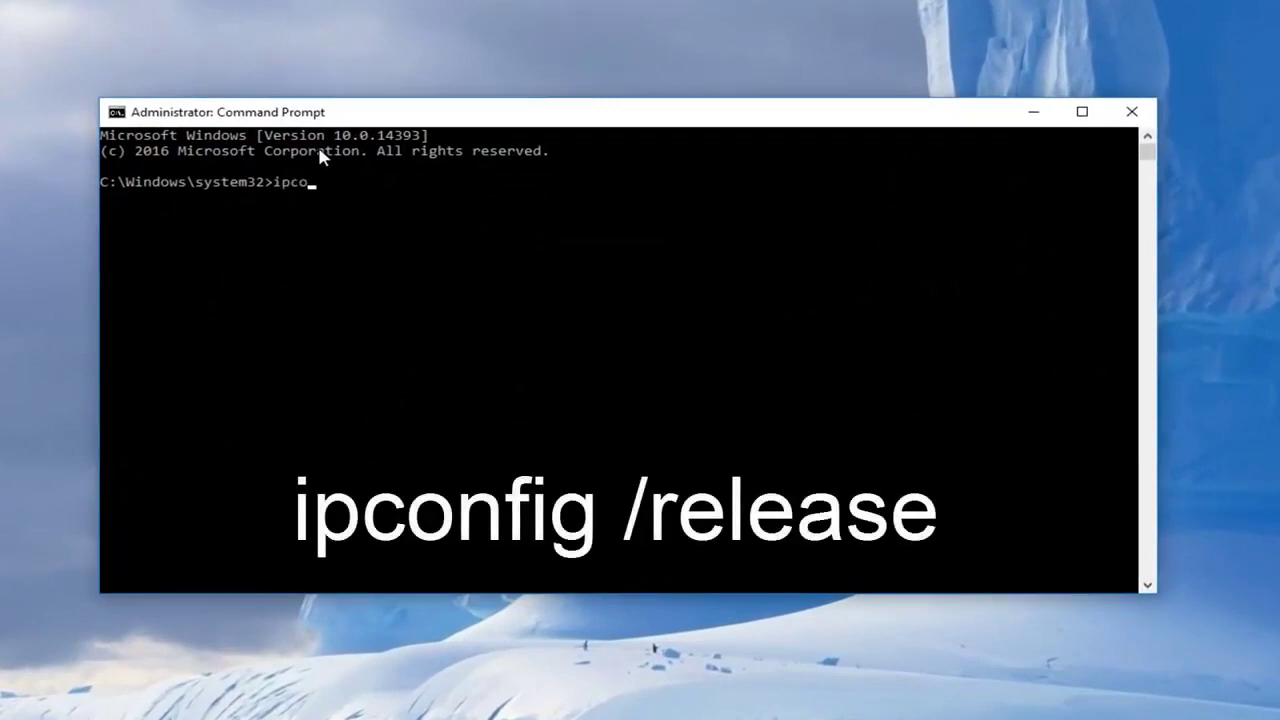
type("nfig /")
type("release")
key("Return")
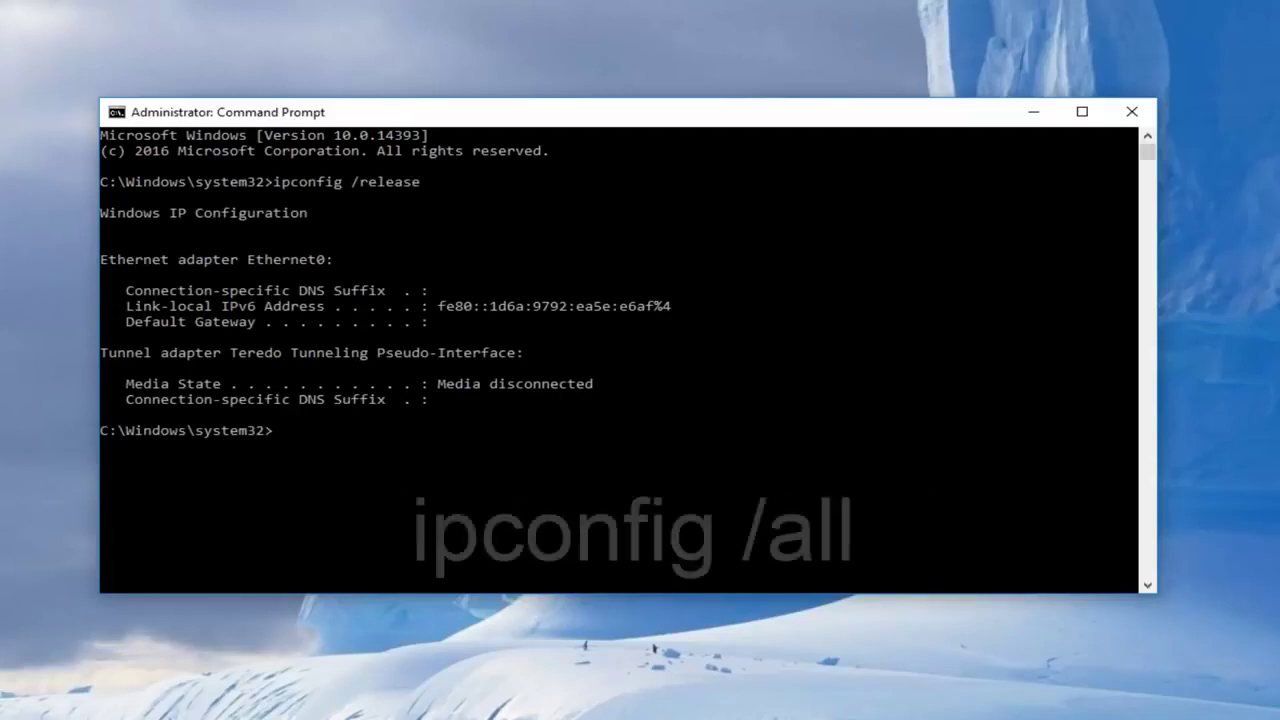
type("ipcon")
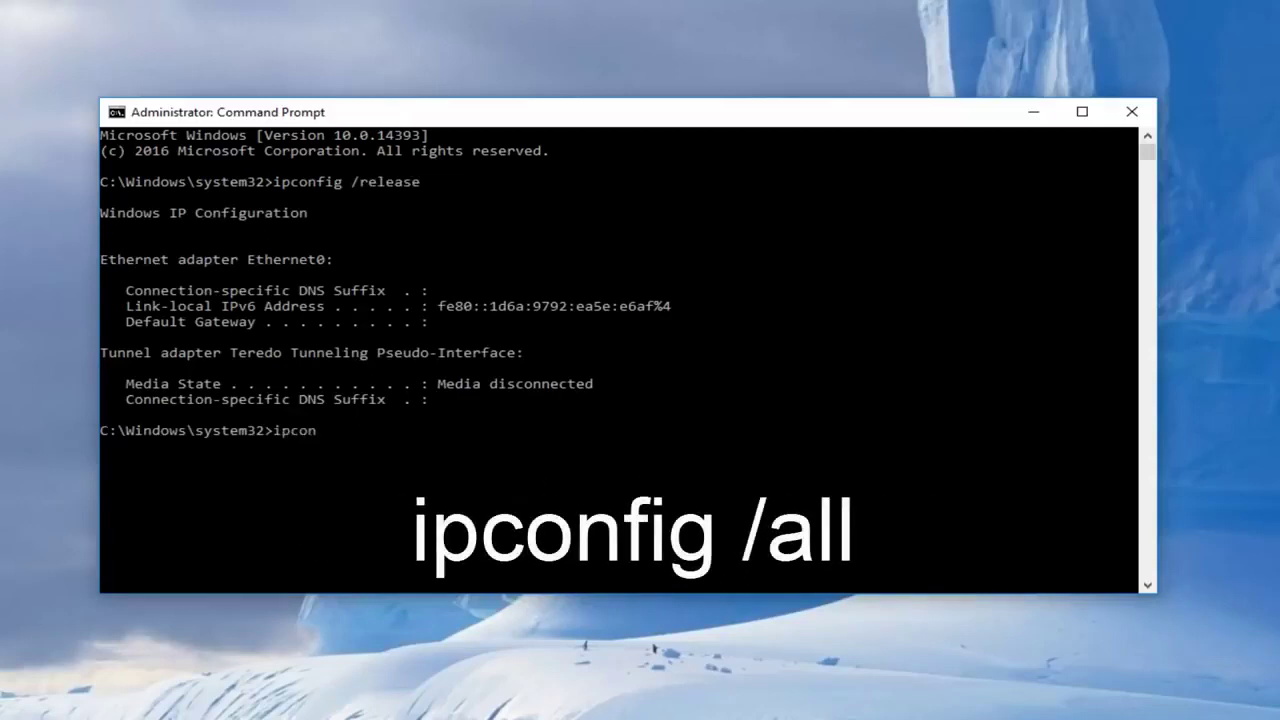
type("fig /")
type("all")
key("Return")
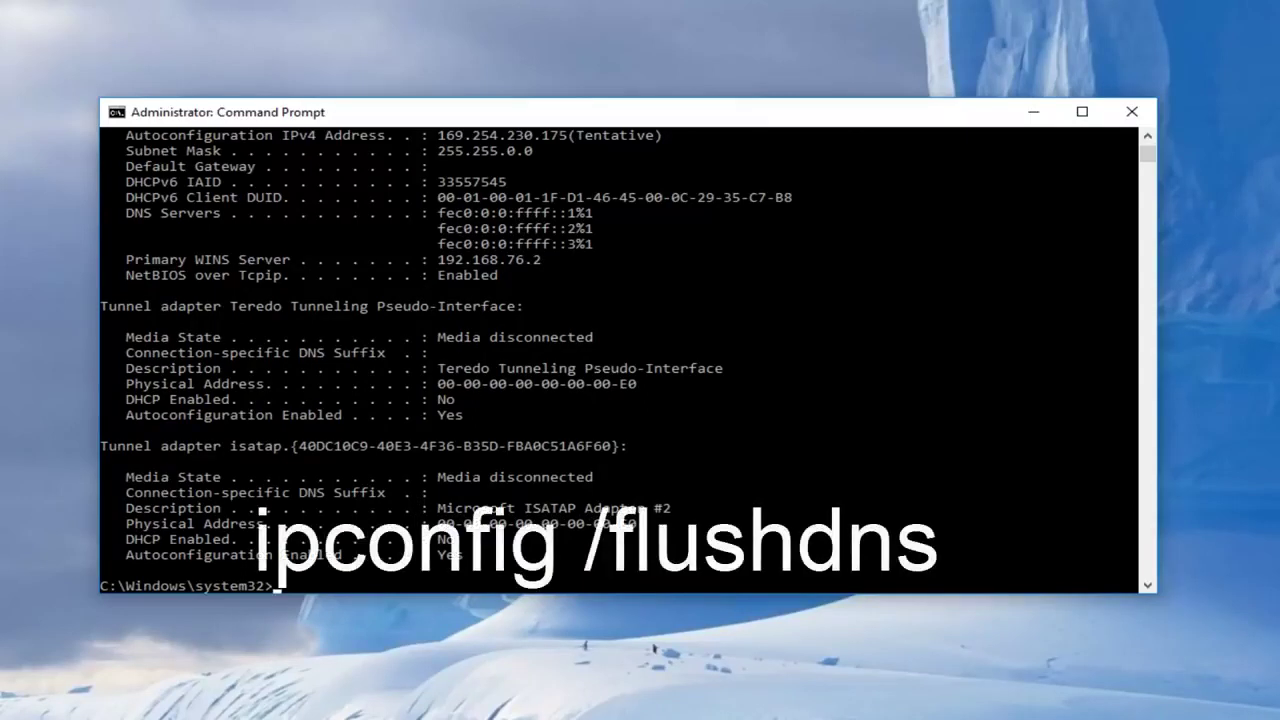
type("ipcon")
type("fig /")
type("flush")
type("dns")
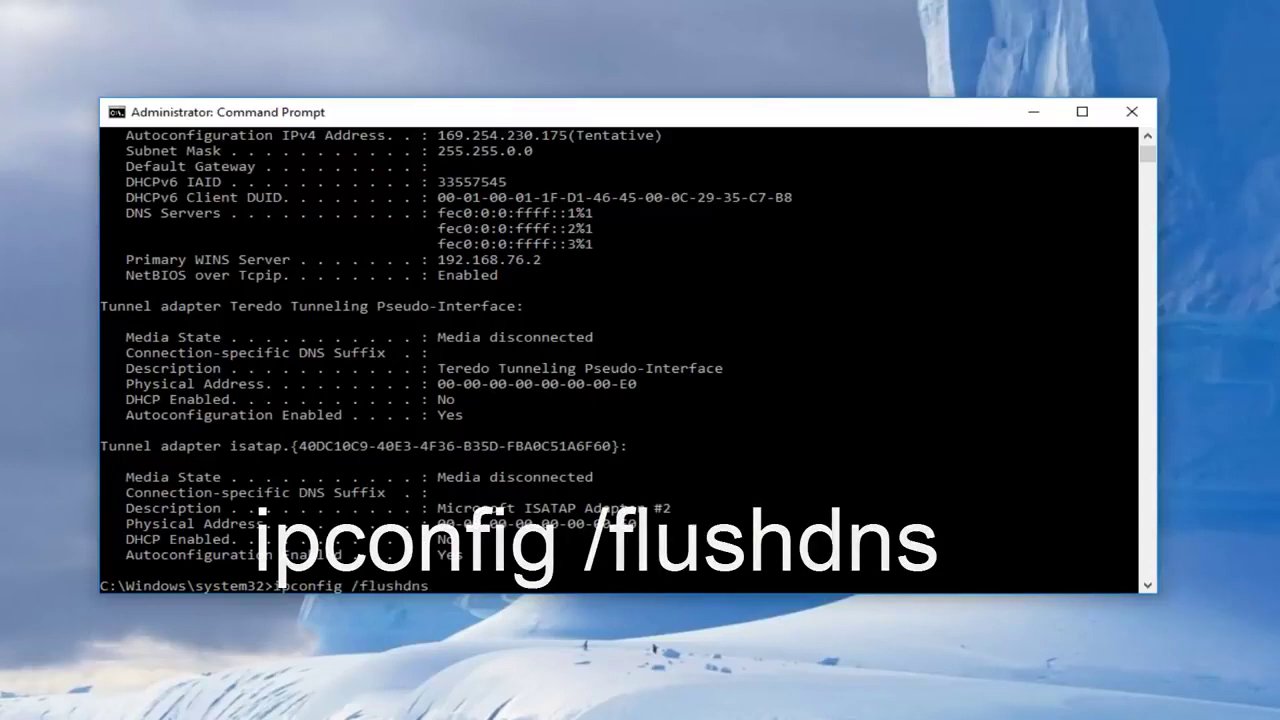
key("Return")
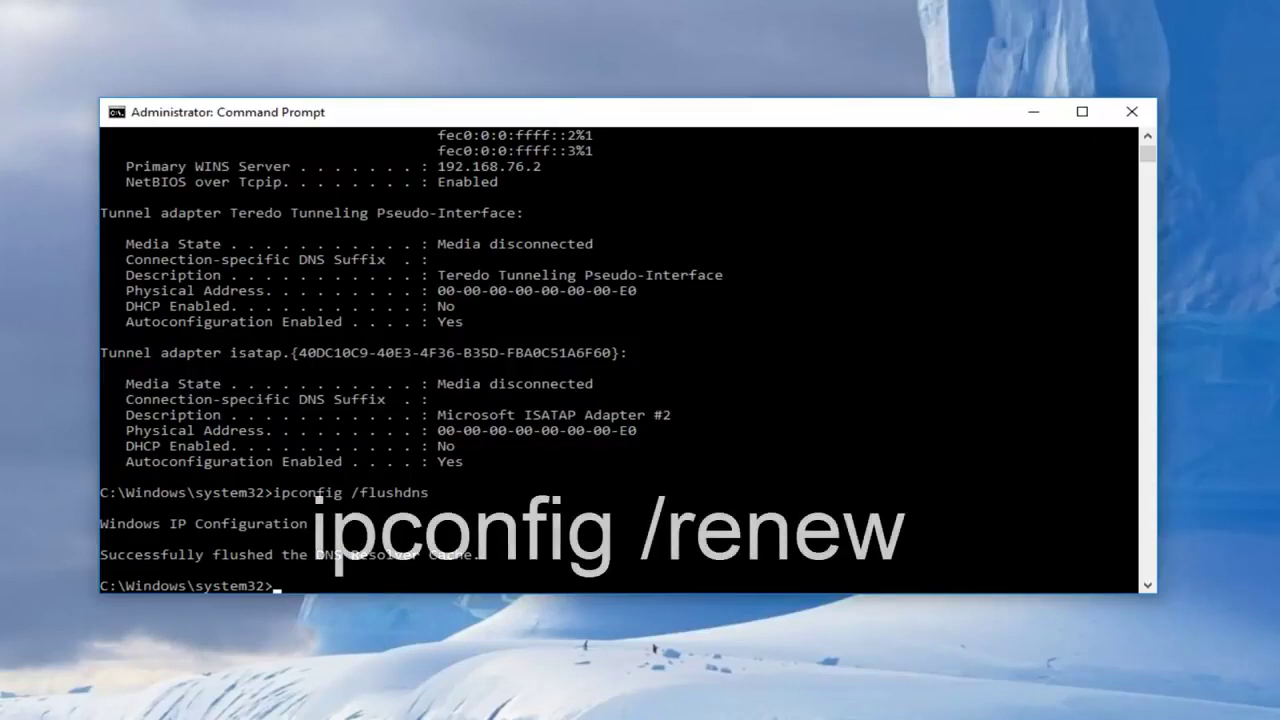
- Run ipconfig /renew, then netsh int ip set dns to display its usage help
type("ip")
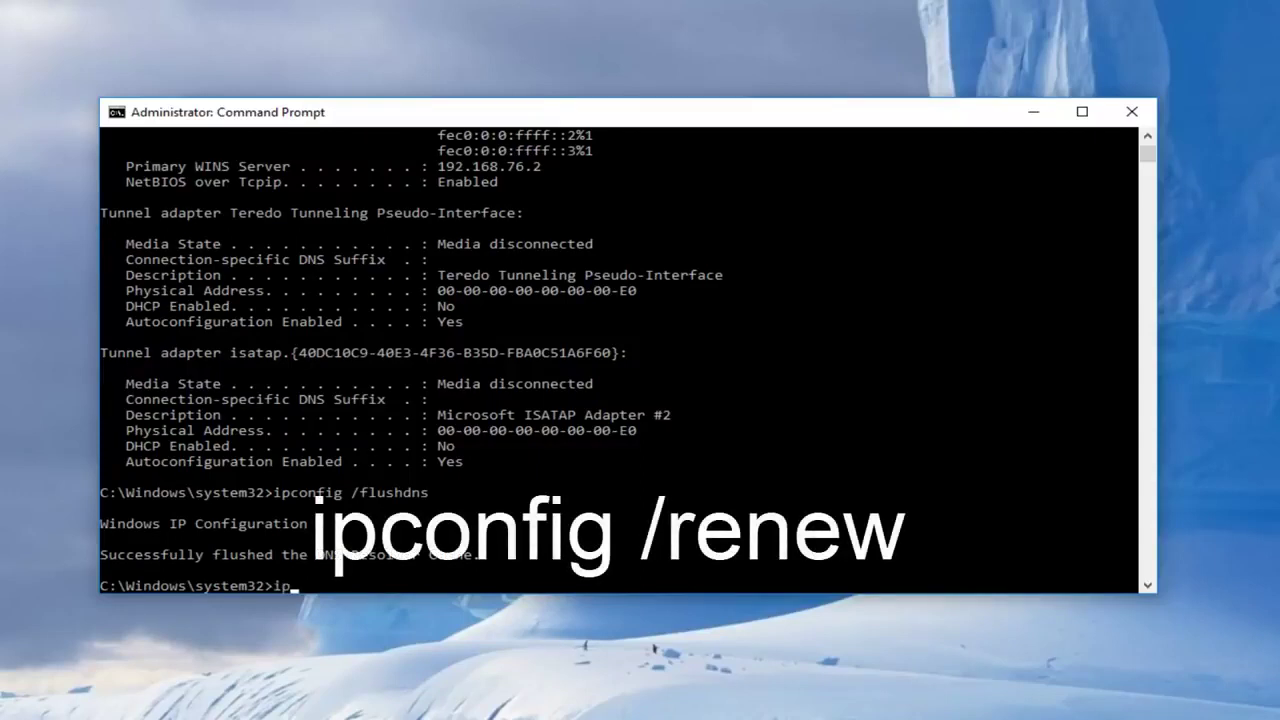
type("config /")
type("renew")
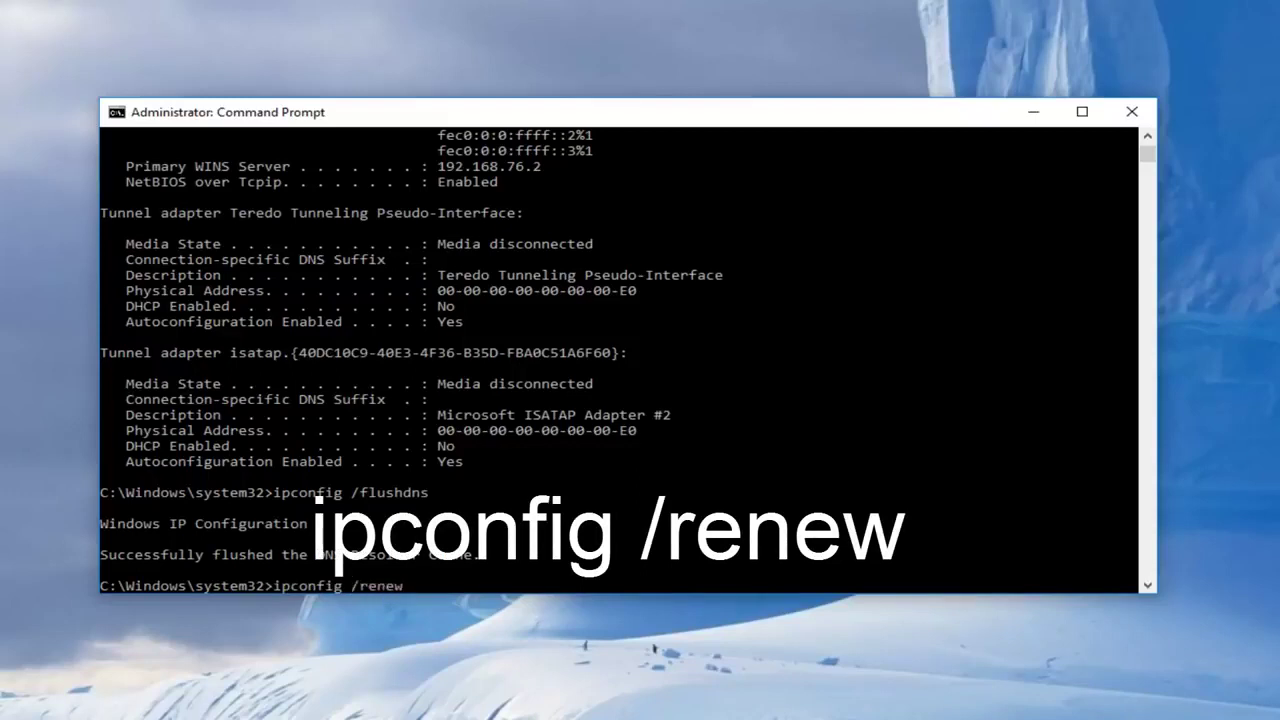
key("Return")
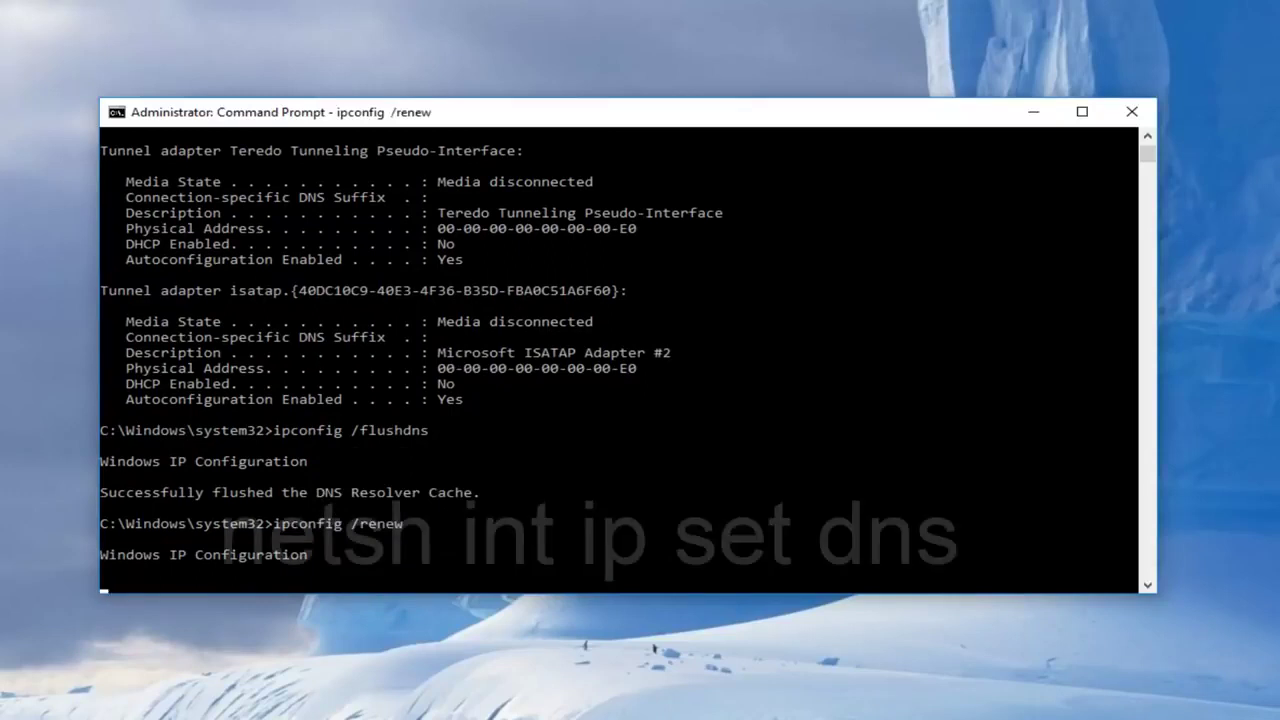
type("nets")
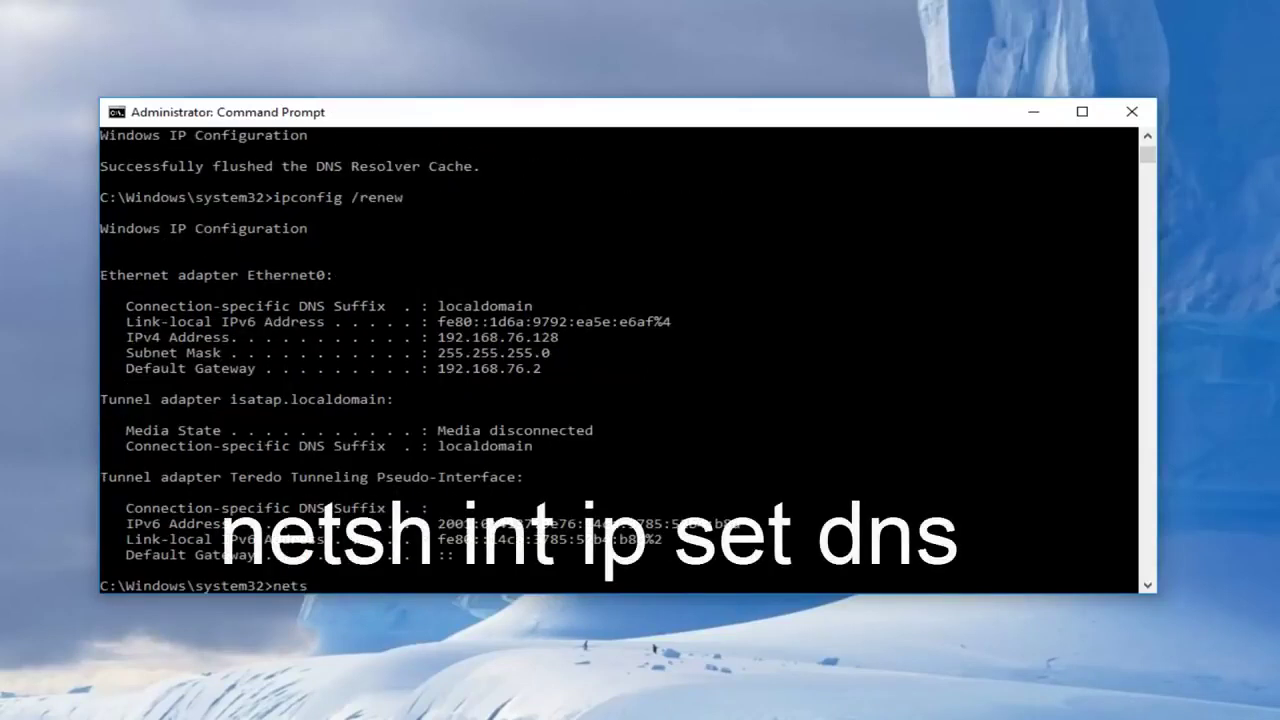
type("h")
type(" int ")
type("ip set ")
type("dns")
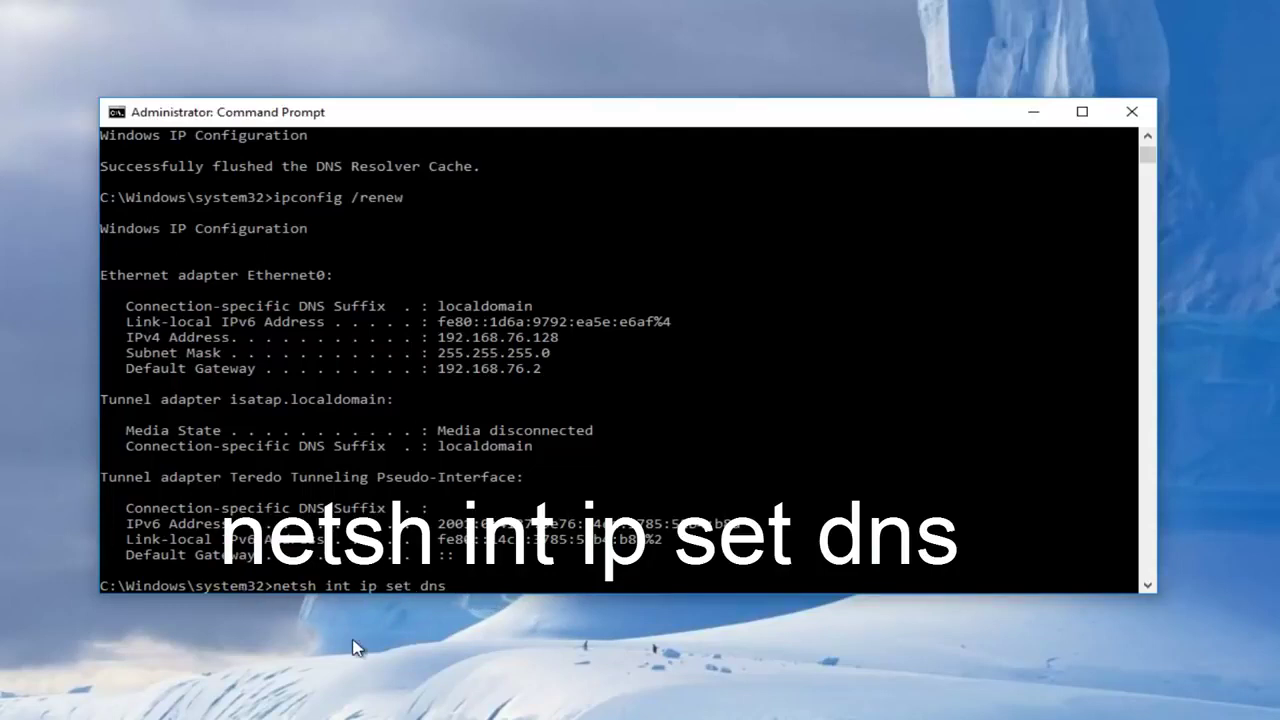
key("Return")
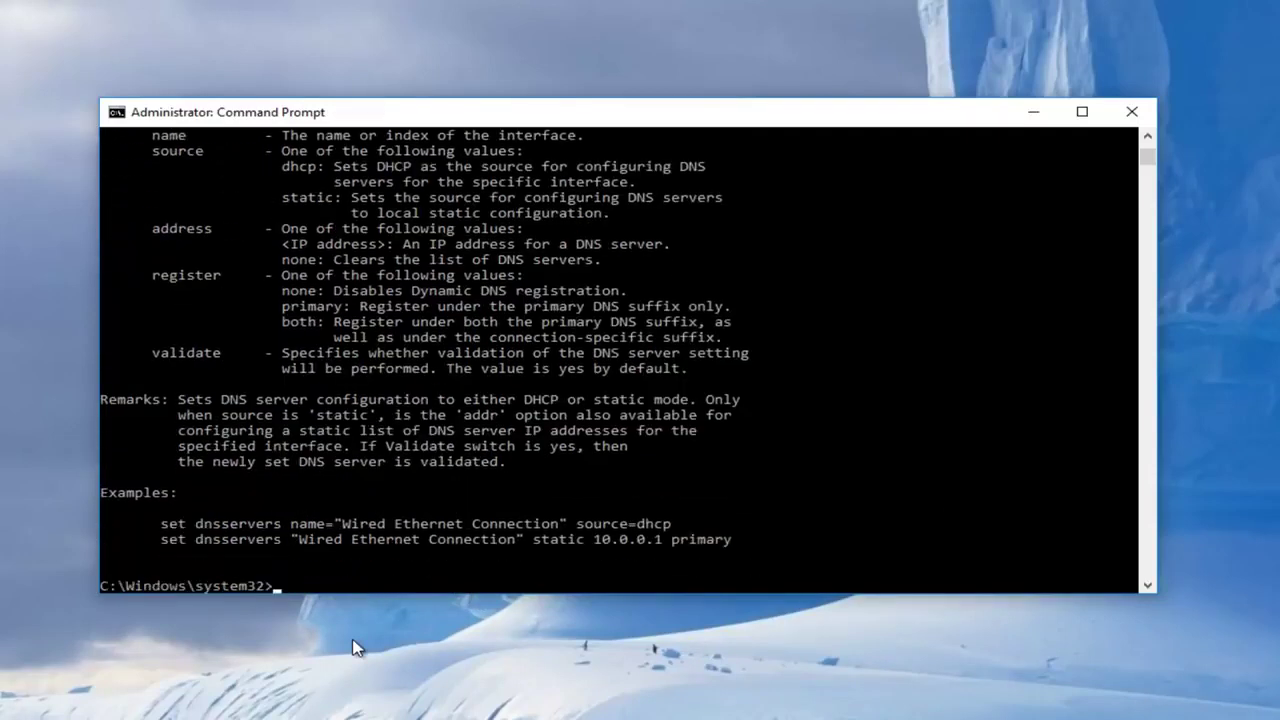
- Run netsh winsock reset to reset the Winsock catalog
type("net")
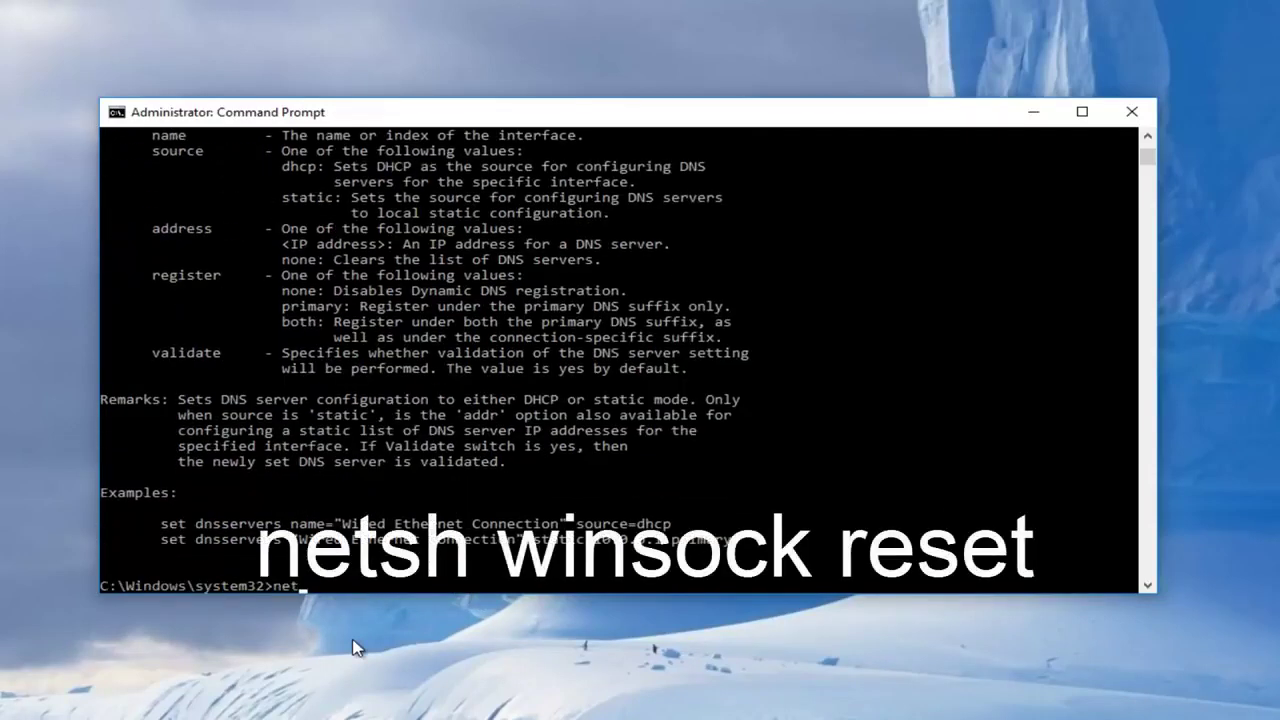
type("sh")
type(" winsock")
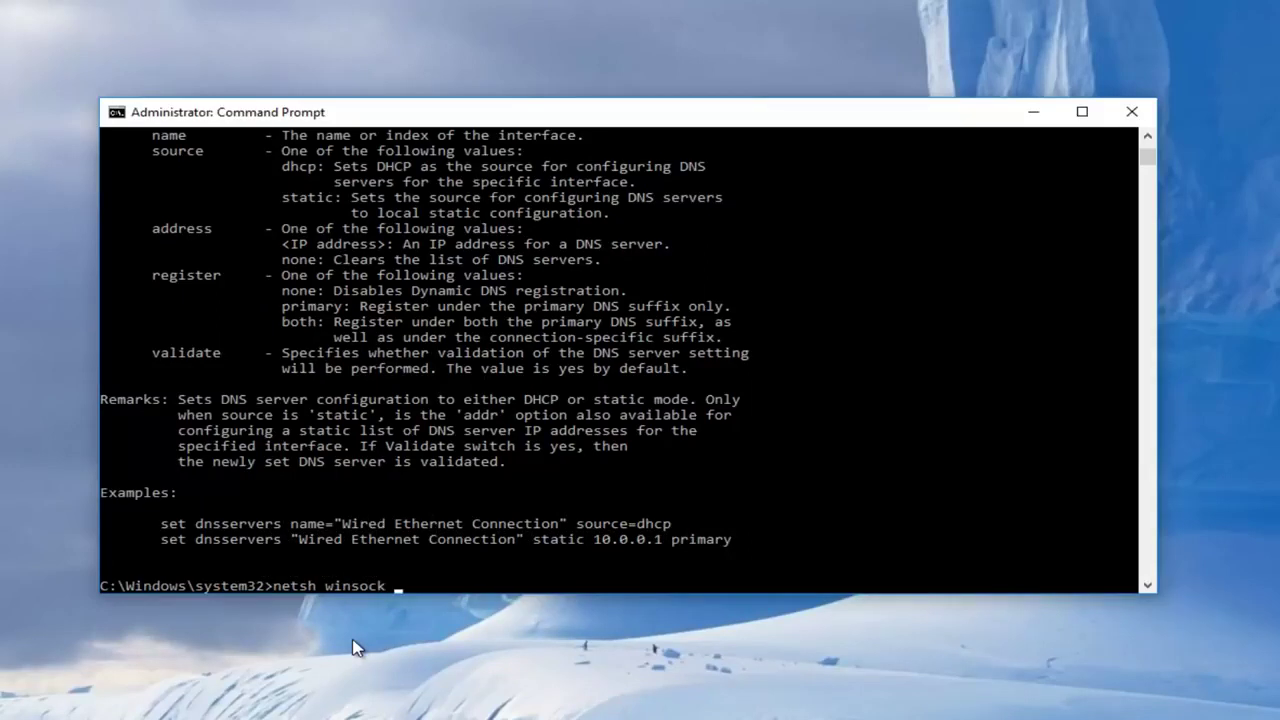
type(" reset")
key("Return")
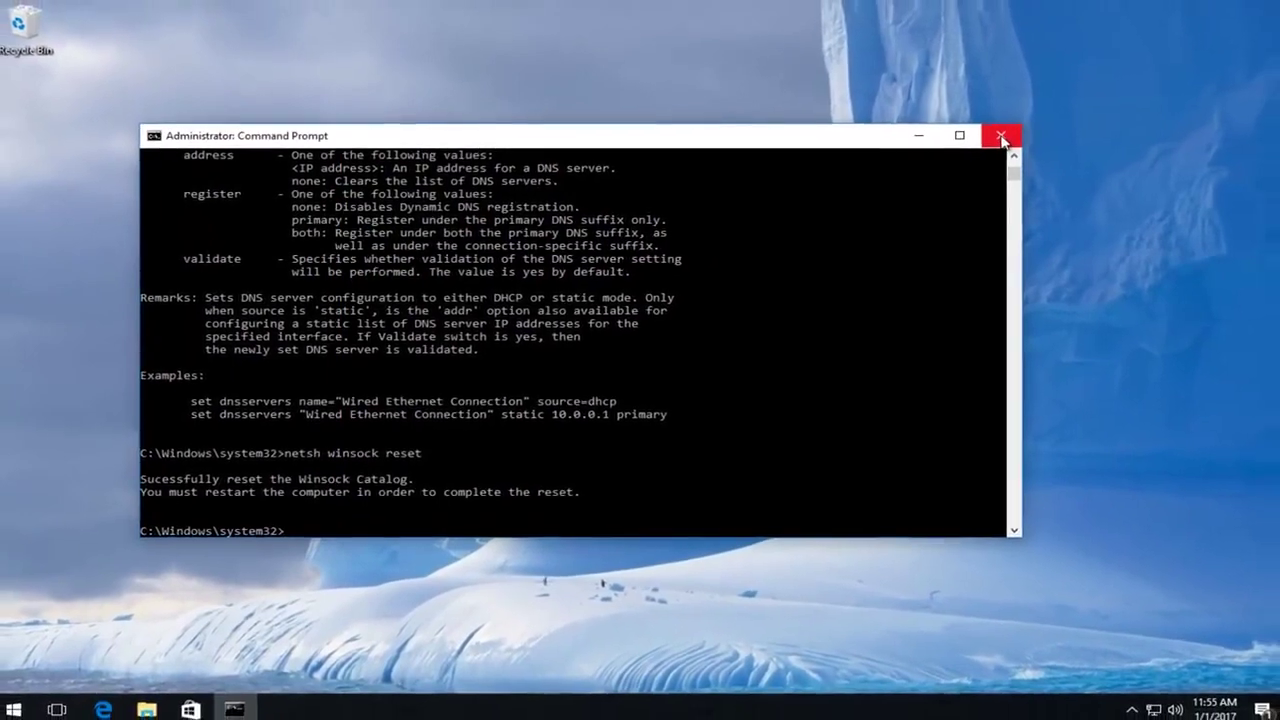
- Close Command Prompt and restart Windows from the Start menu's Power options
left_click(1019, 133)
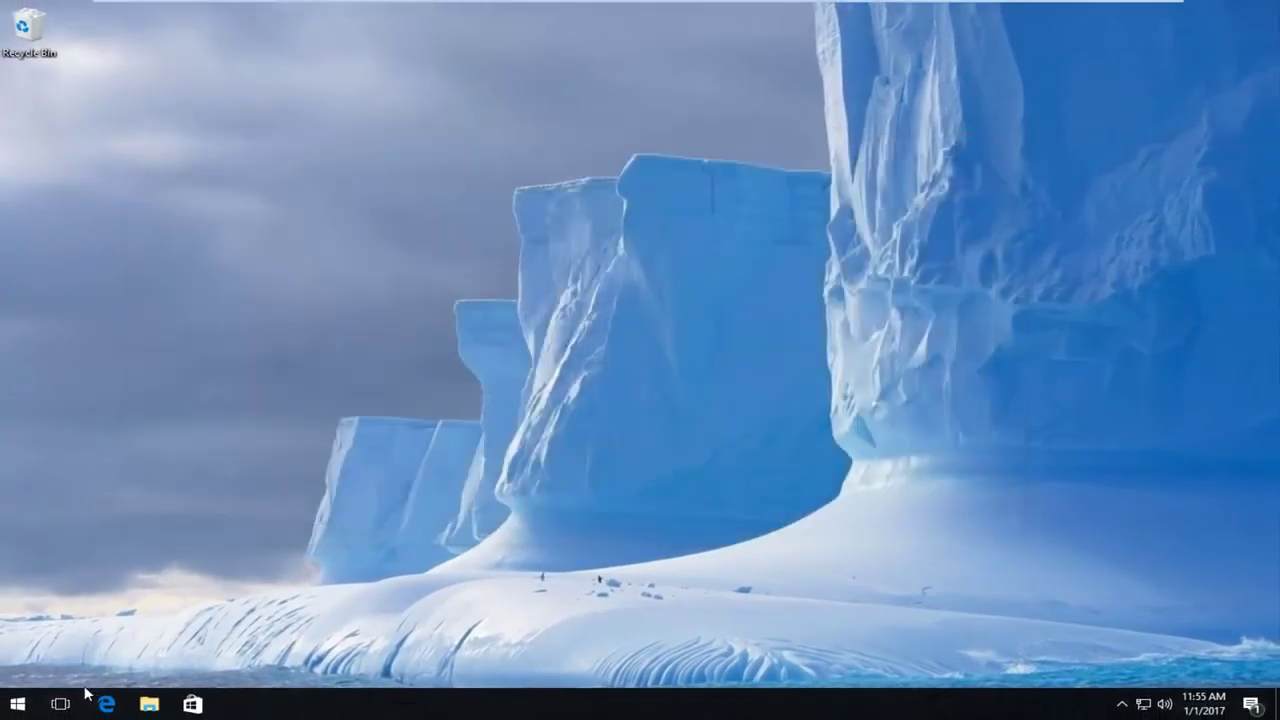
left_click(20, 705)
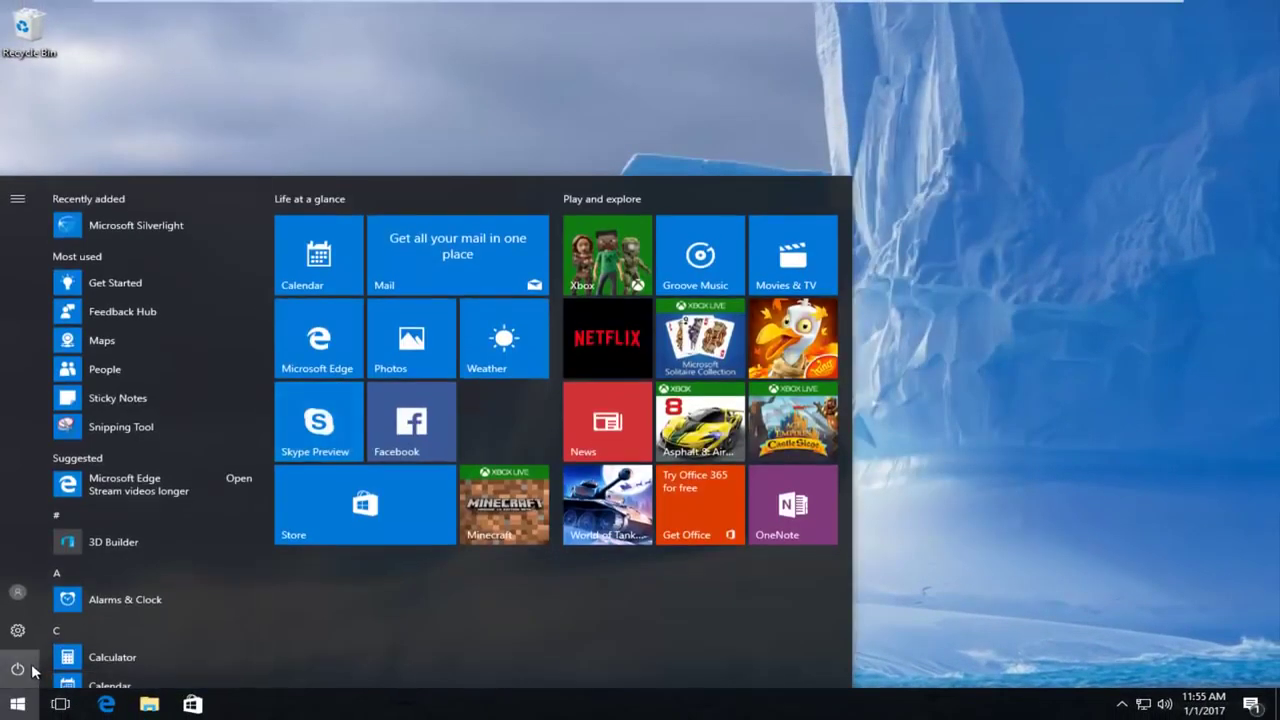
left_click(18, 668)
left_click(32, 626)
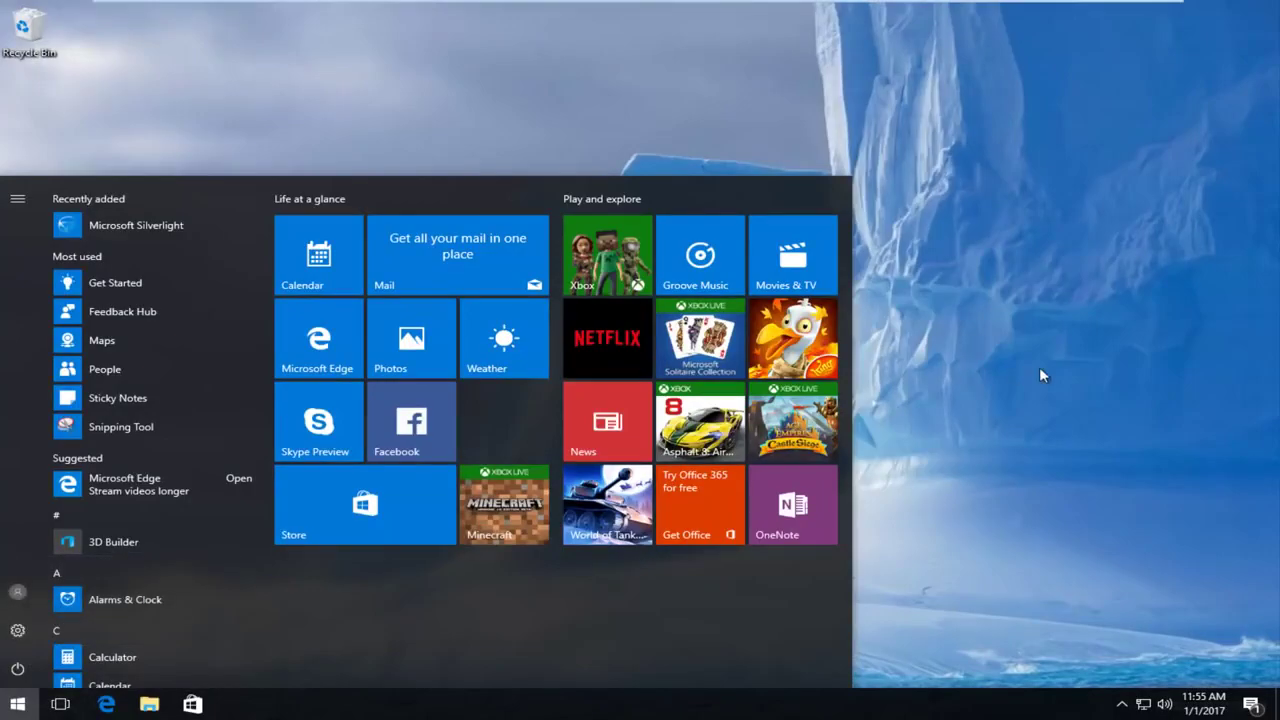